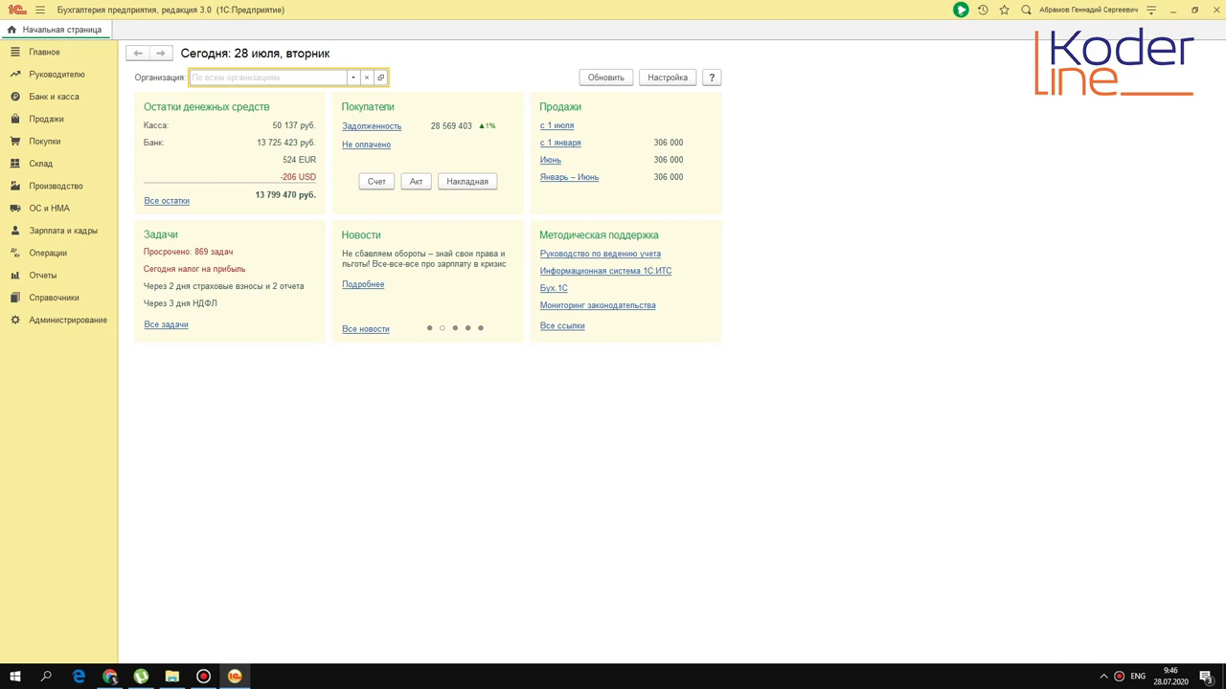
- Look through the Администрирование, Справочники and Продажи sections, view the Счета покупателям list at its current scale, and close it
click(258, 72)
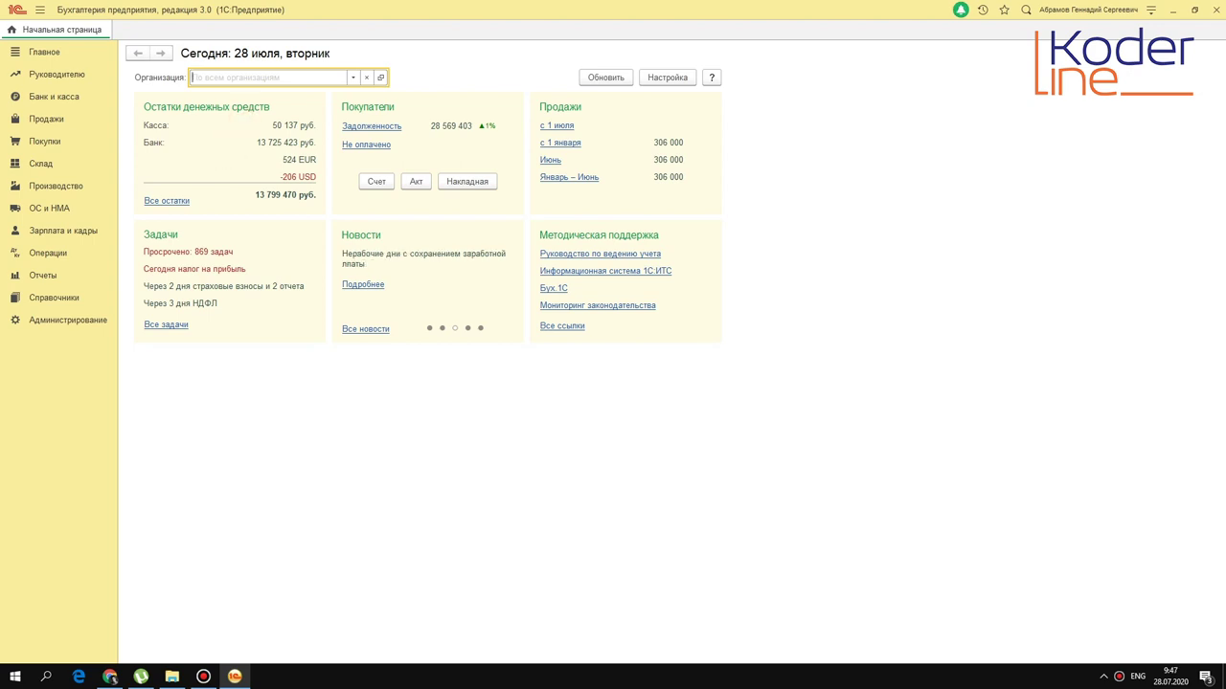
click(63, 319)
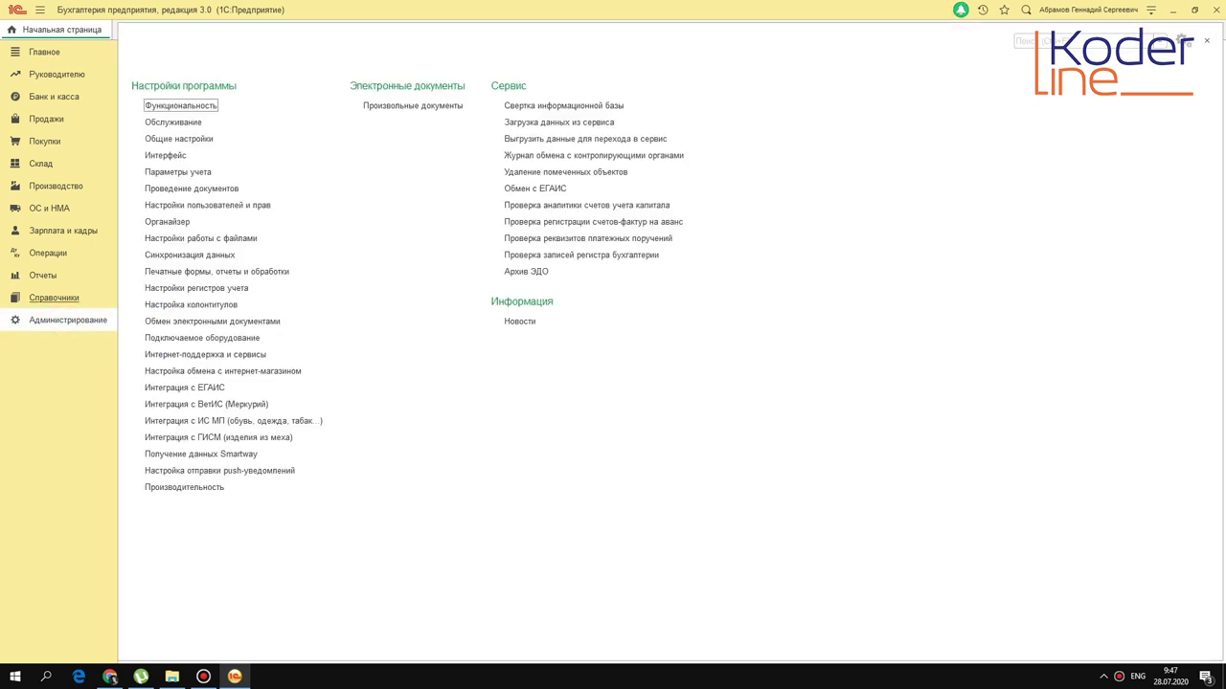
click(55, 298)
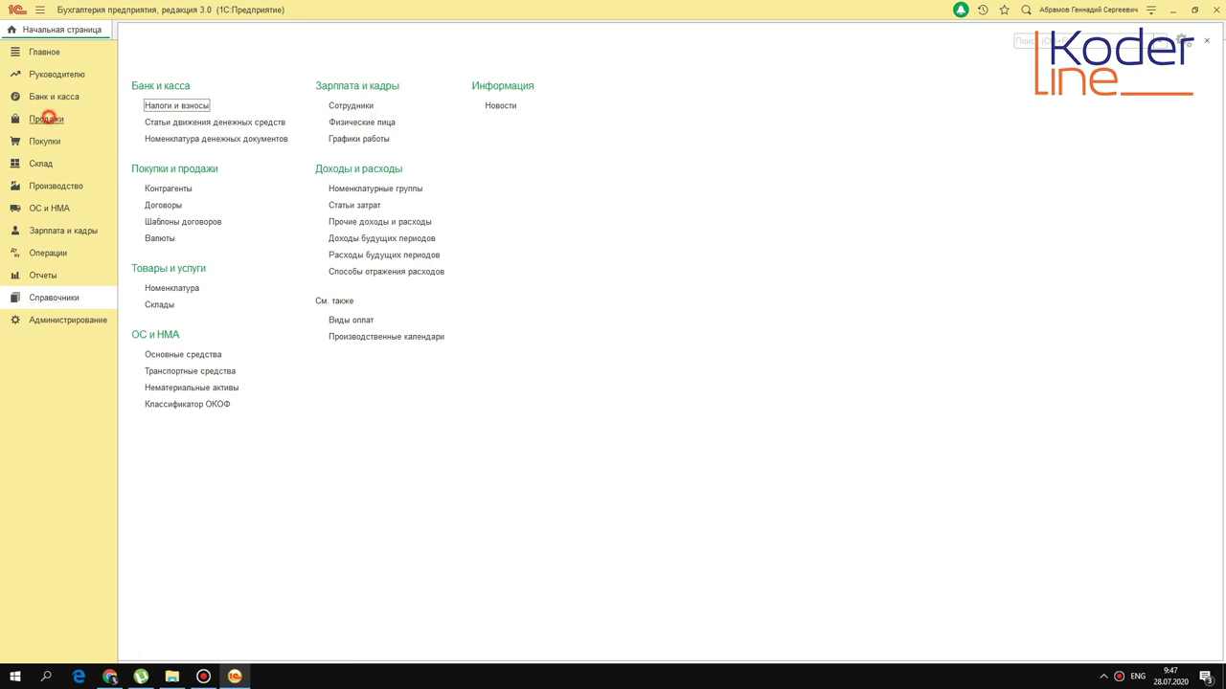
click(46, 119)
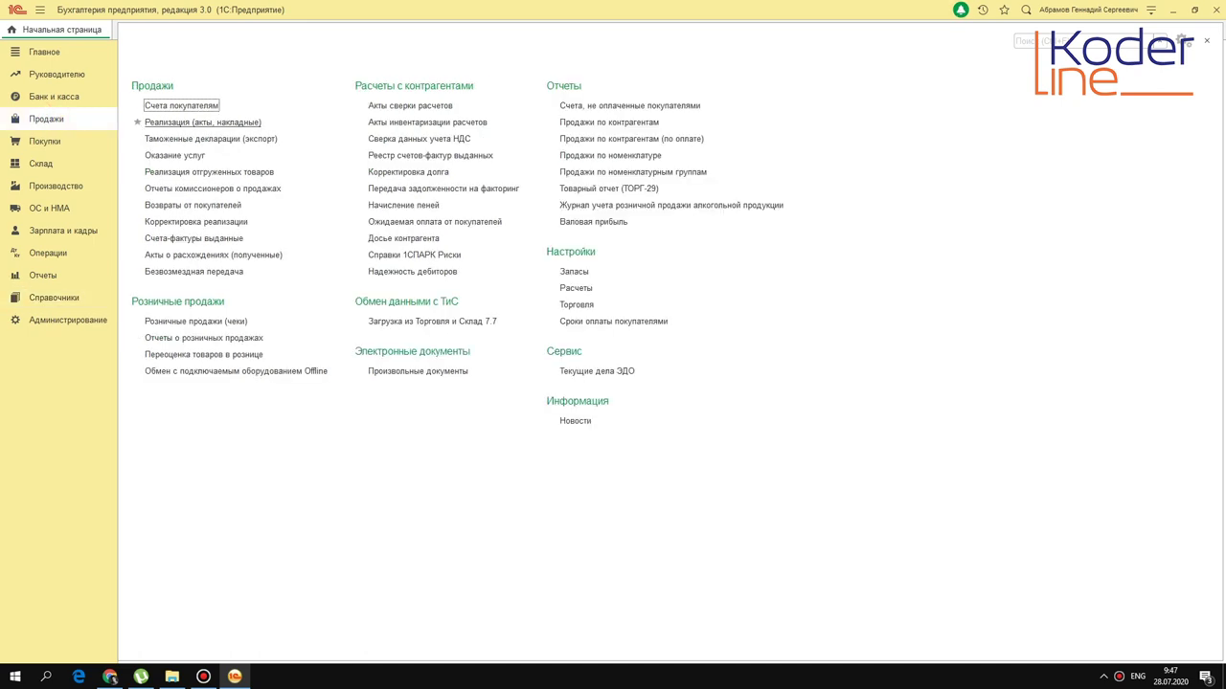
click(182, 106)
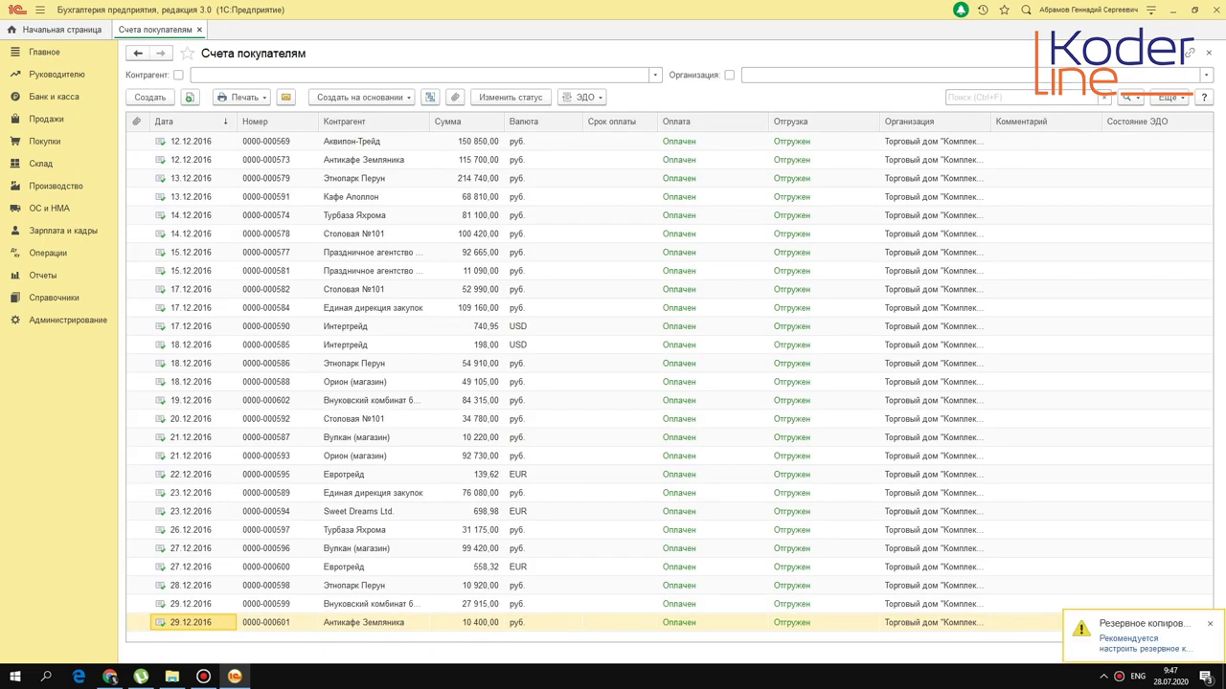
click(199, 30)
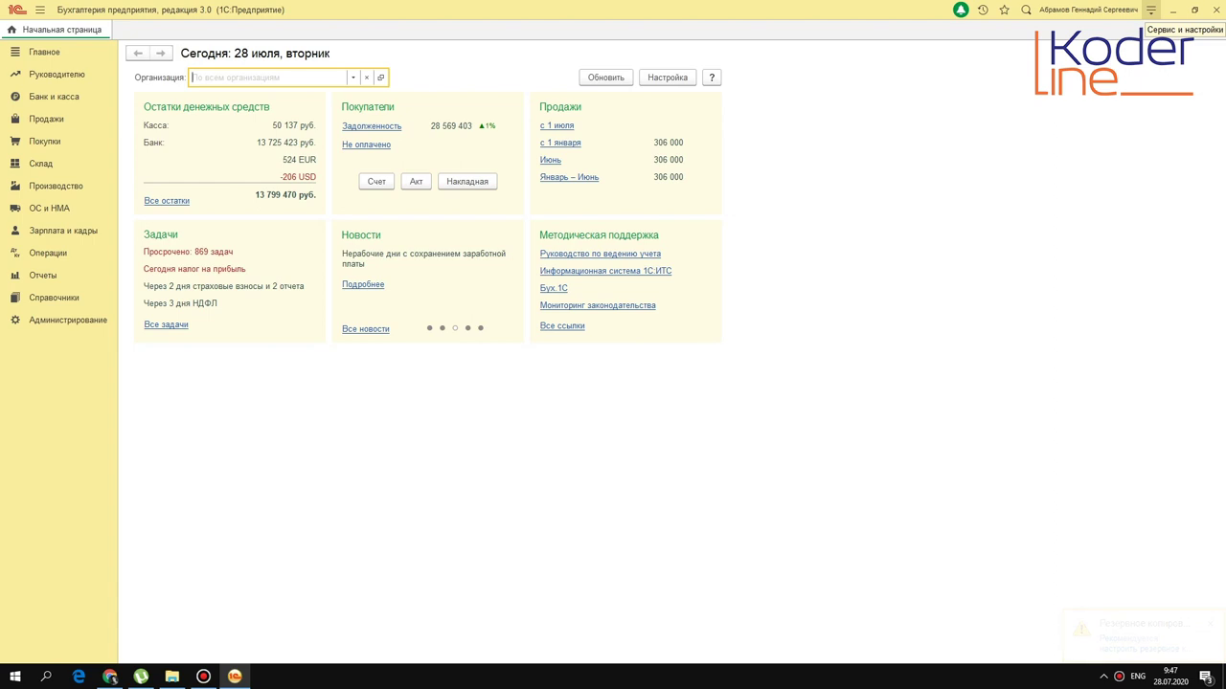
- Enlarge the display scale of the start page only, using Изменить масштаб, and close the scale settings
click(1151, 10)
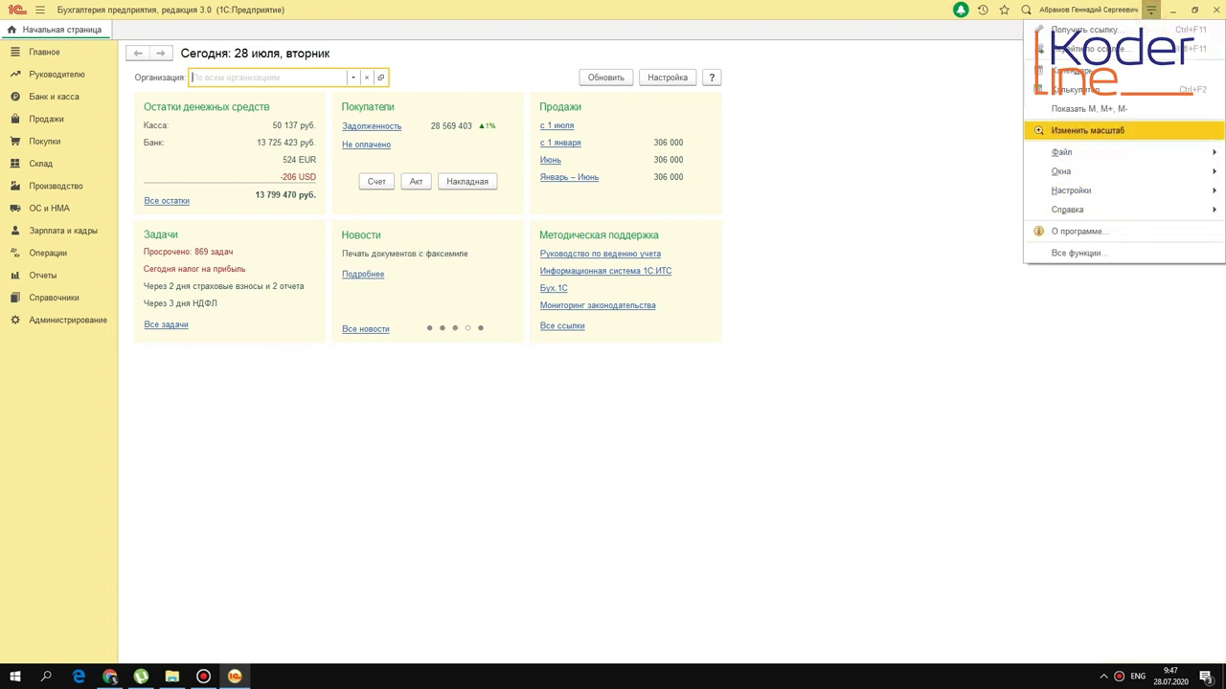
click(1106, 129)
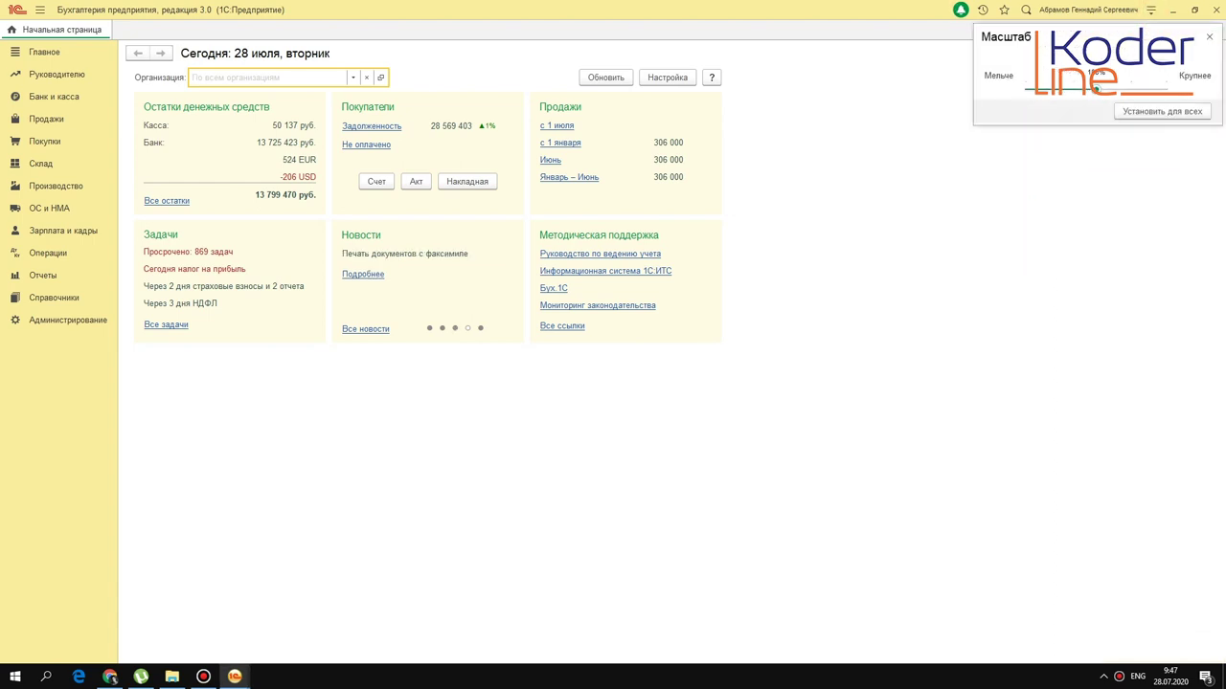
drag(1097, 87, 1117, 89)
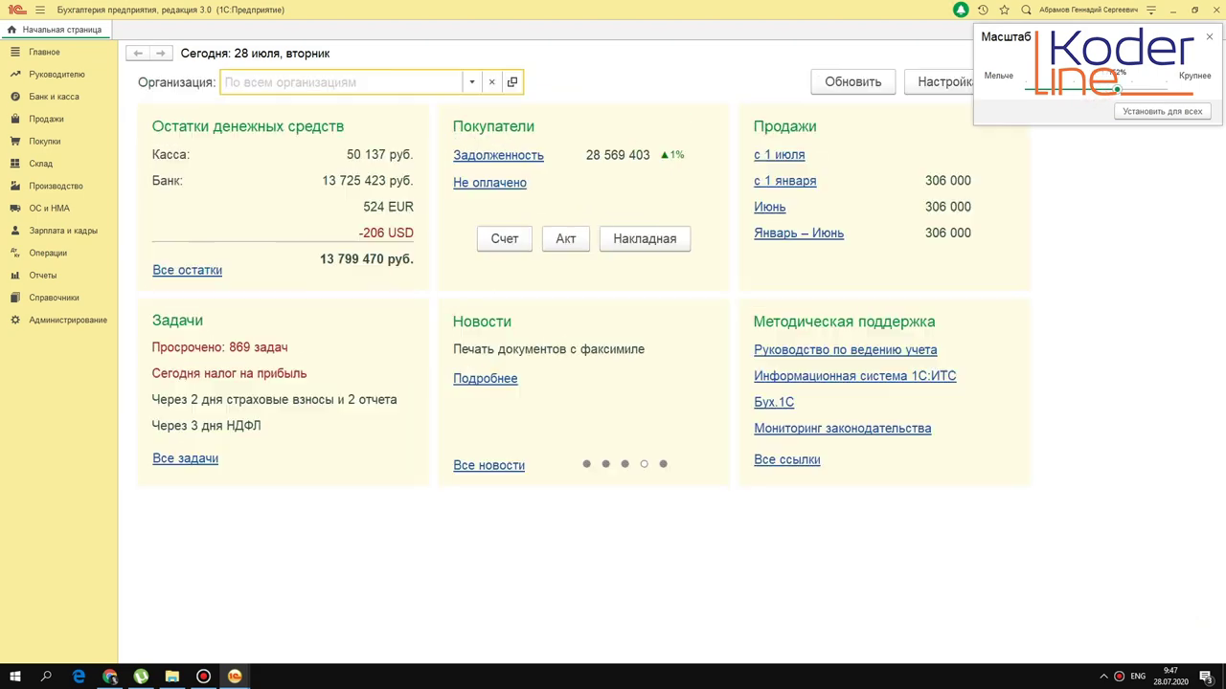
drag(1117, 89, 1116, 89)
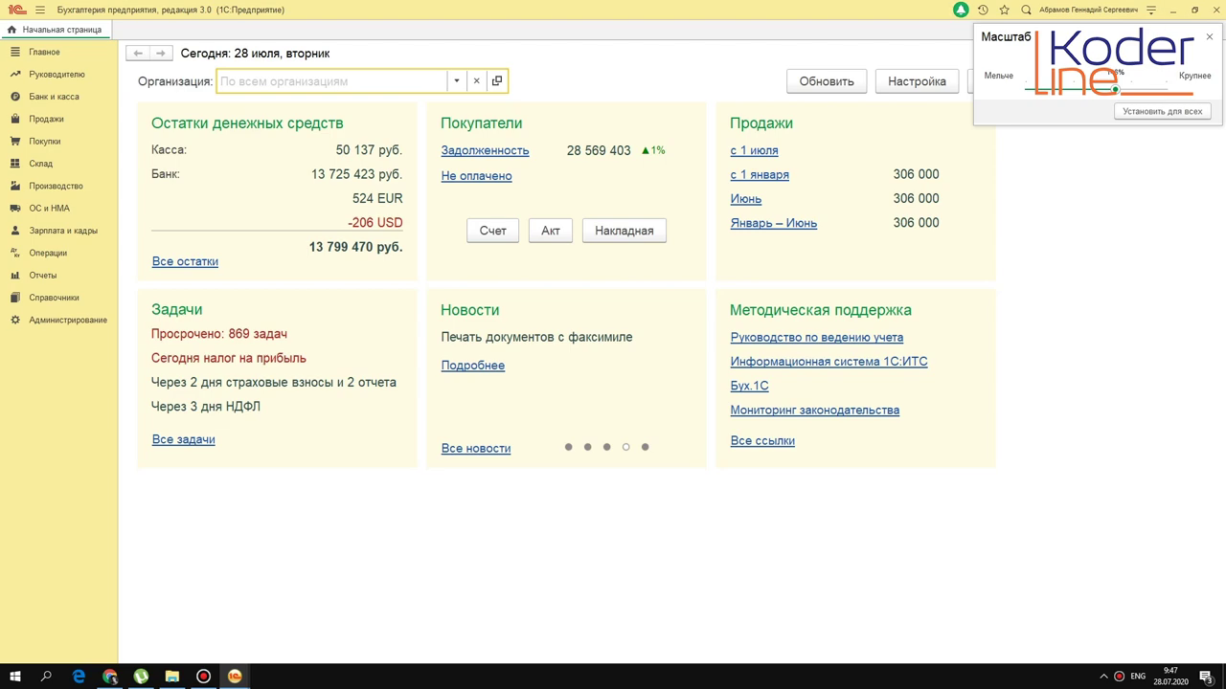
click(1208, 36)
- Open the Счета покупателям list to compare its scale with the start page, then return to the start page
click(46, 118)
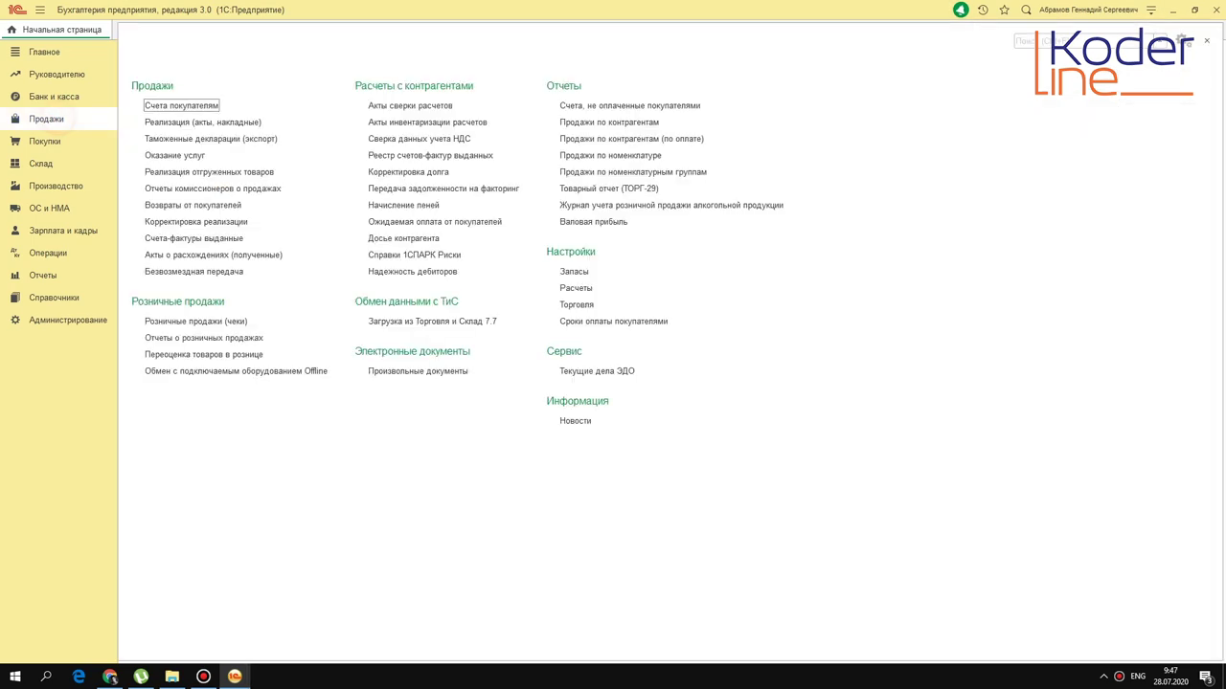
click(204, 102)
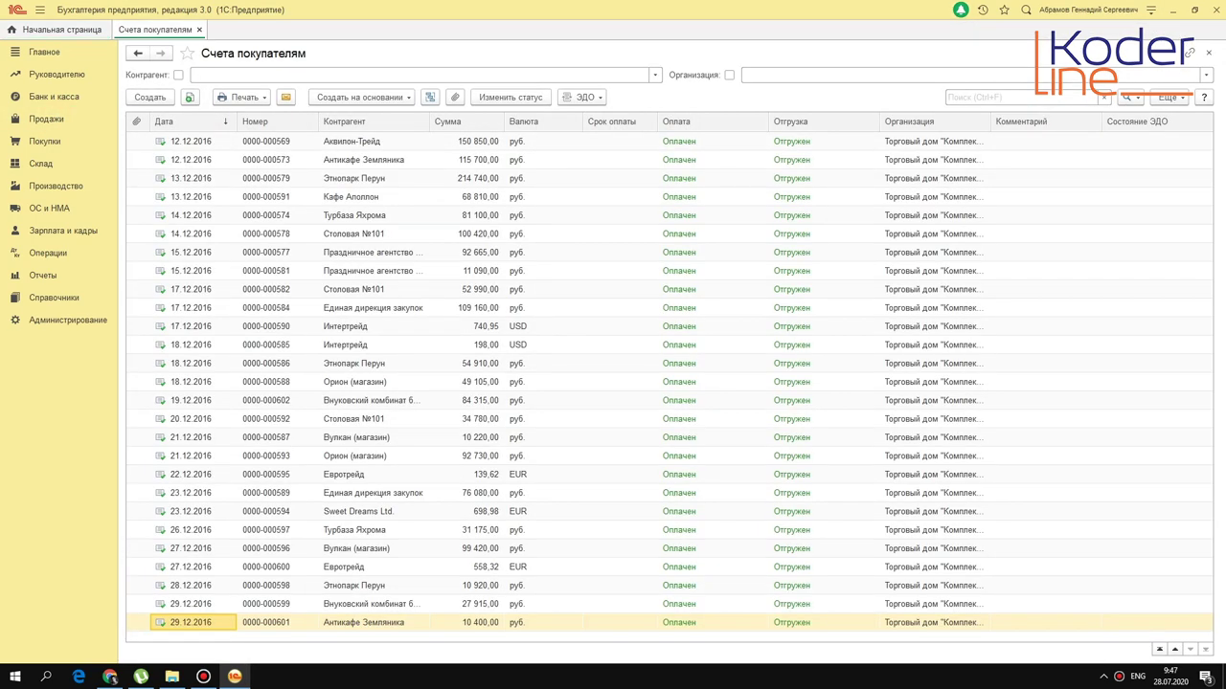
click(48, 51)
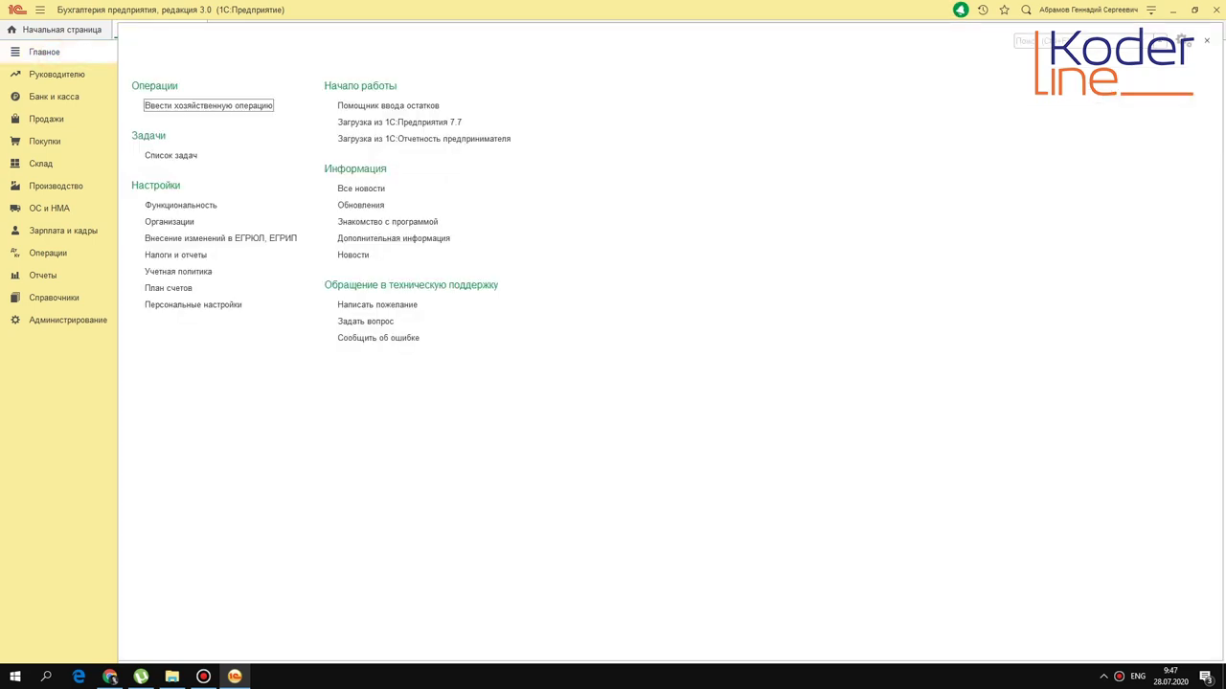
click(67, 29)
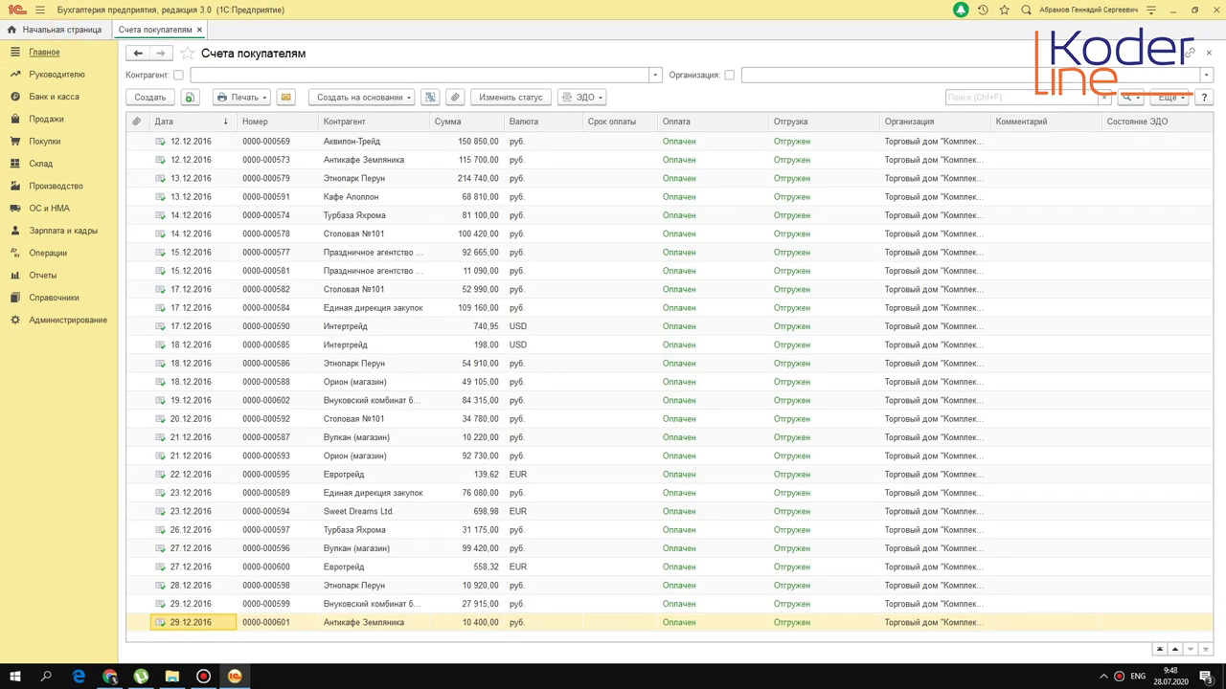
- Apply the start page's enlarged scale to all windows
click(1151, 10)
click(1080, 232)
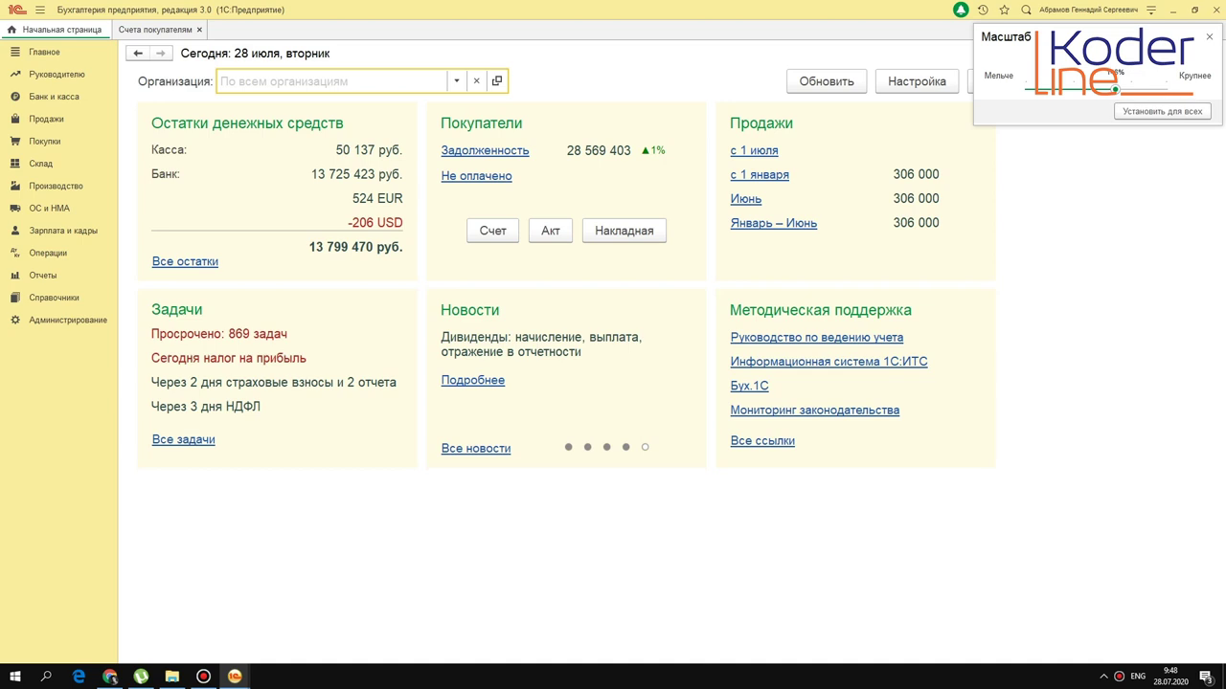
click(1149, 110)
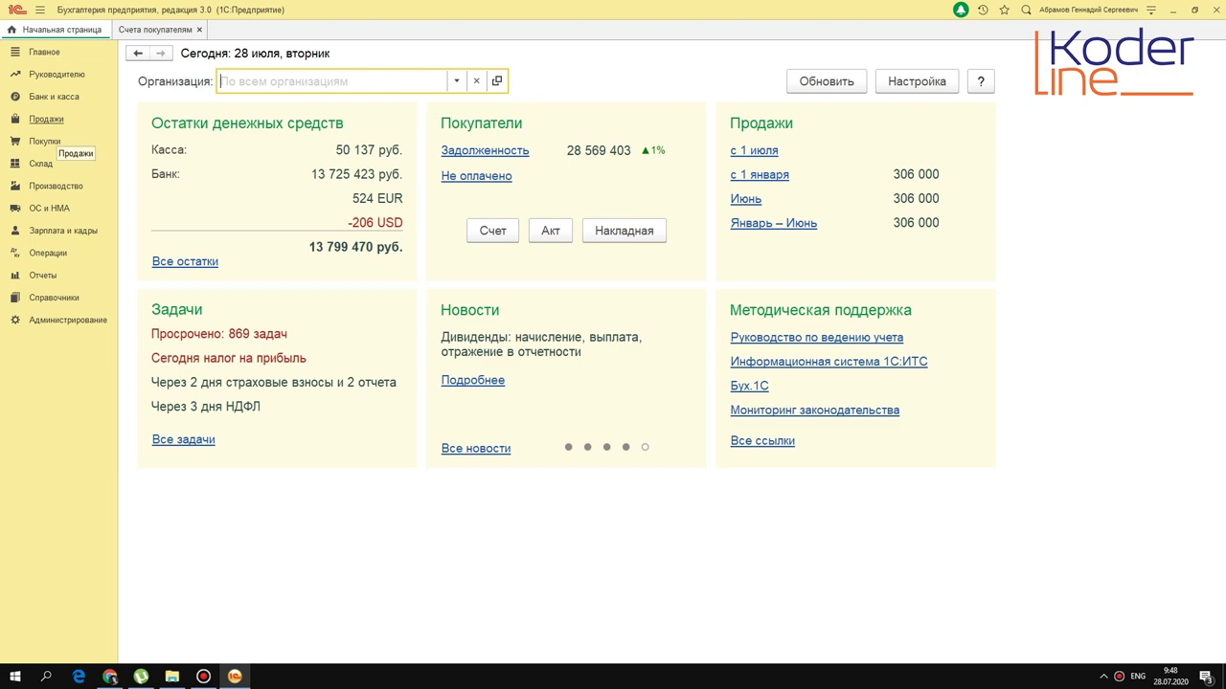
- Return to the Счета покупателям list and check its scale and print options
click(46, 118)
click(181, 106)
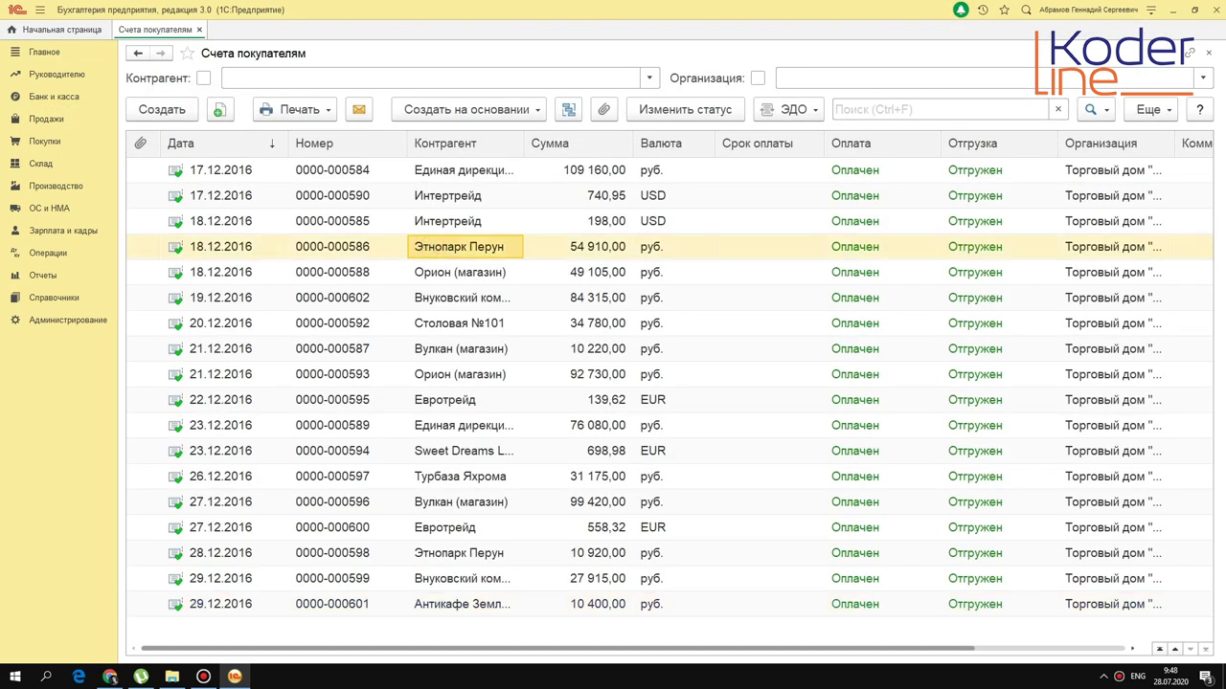
click(296, 109)
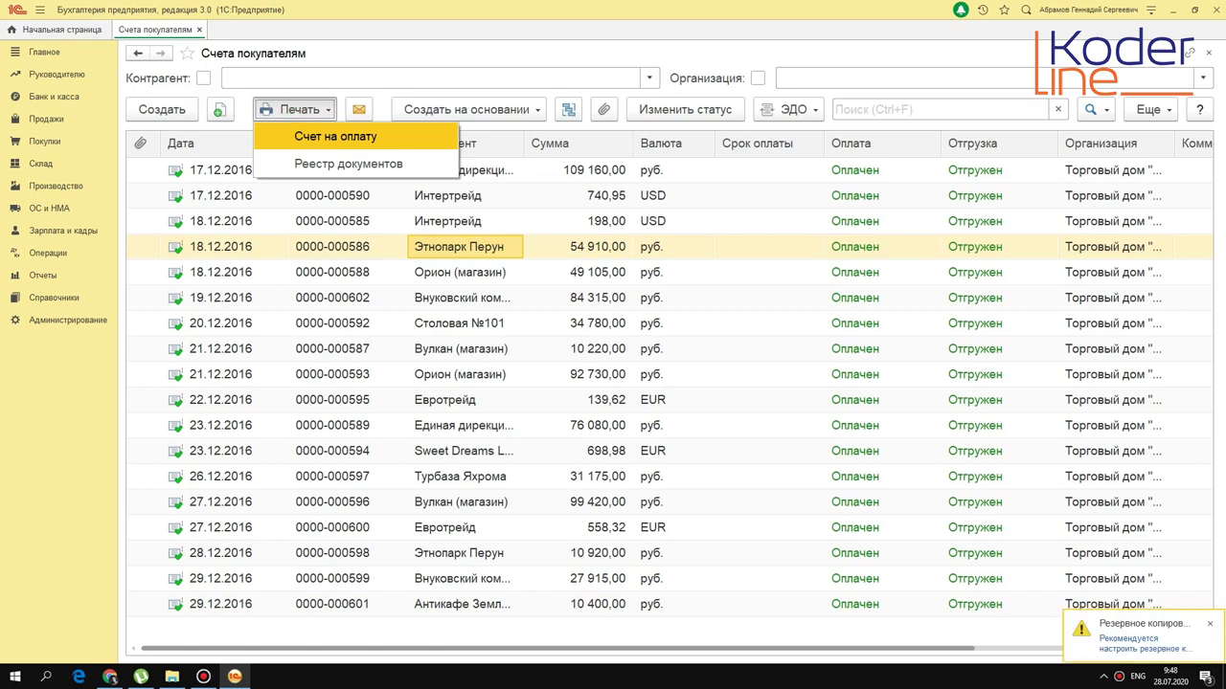
click(530, 110)
- Open the Номенклатура catalog, view the Автомобиль item in the Внеоборотные активы group, and close its card
click(48, 320)
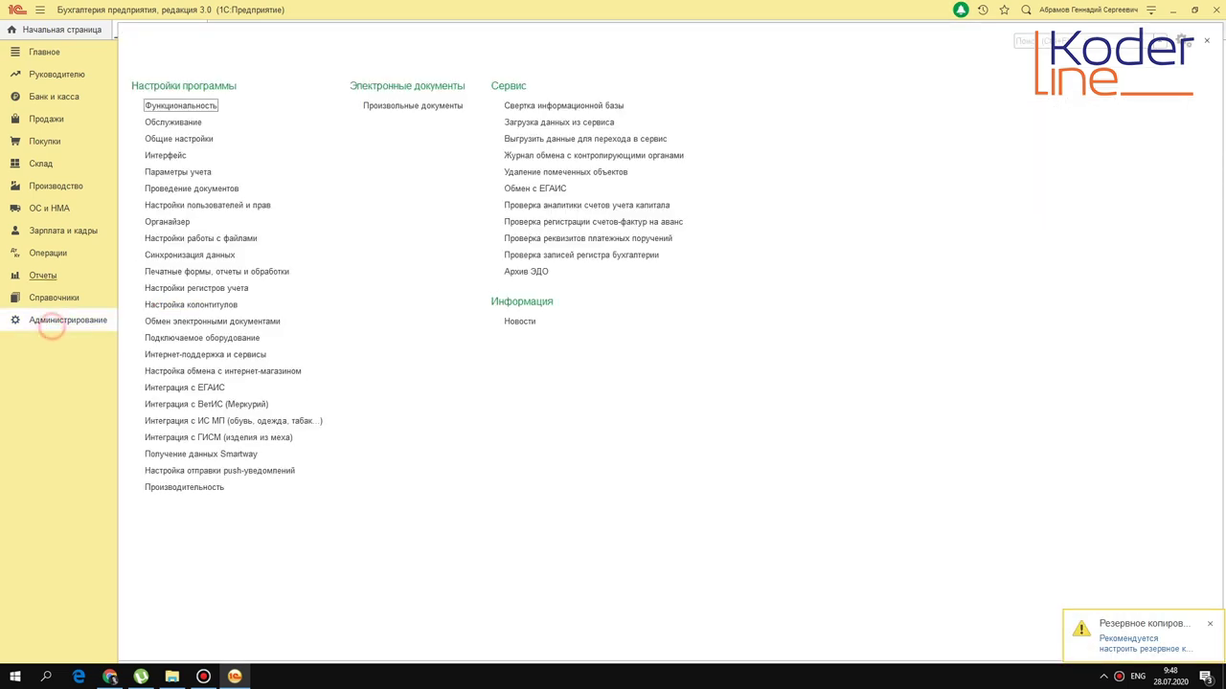
click(58, 299)
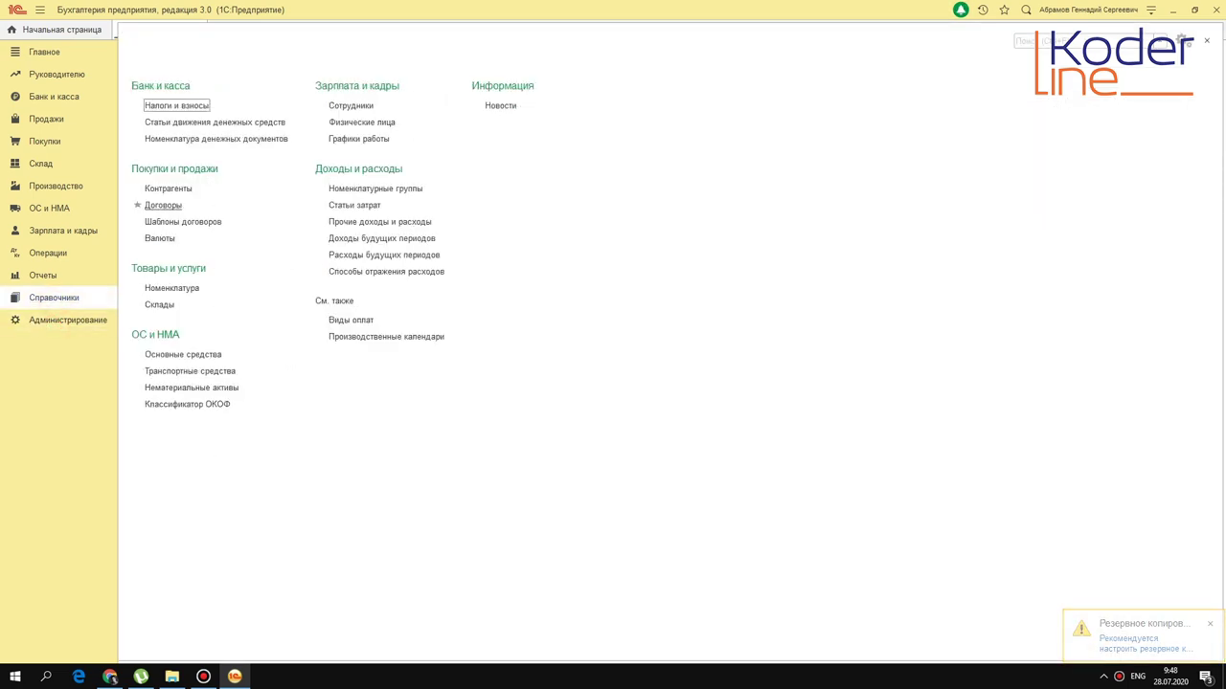
click(173, 288)
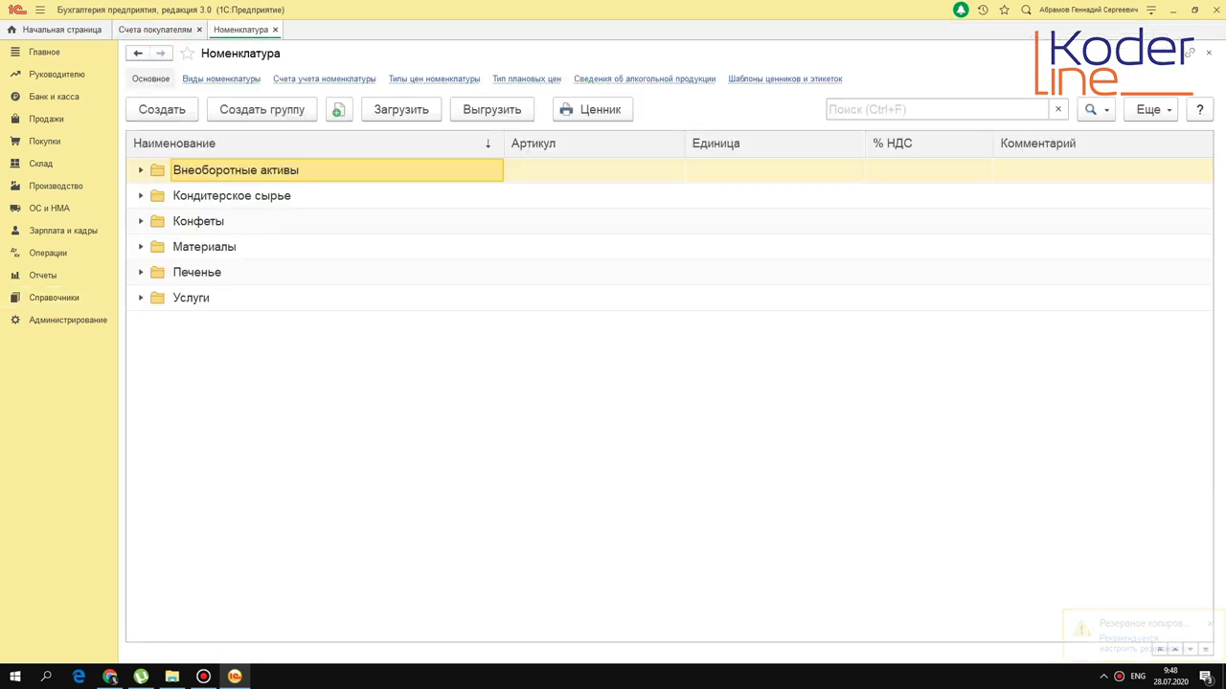
key(Return)
double_click(212, 196)
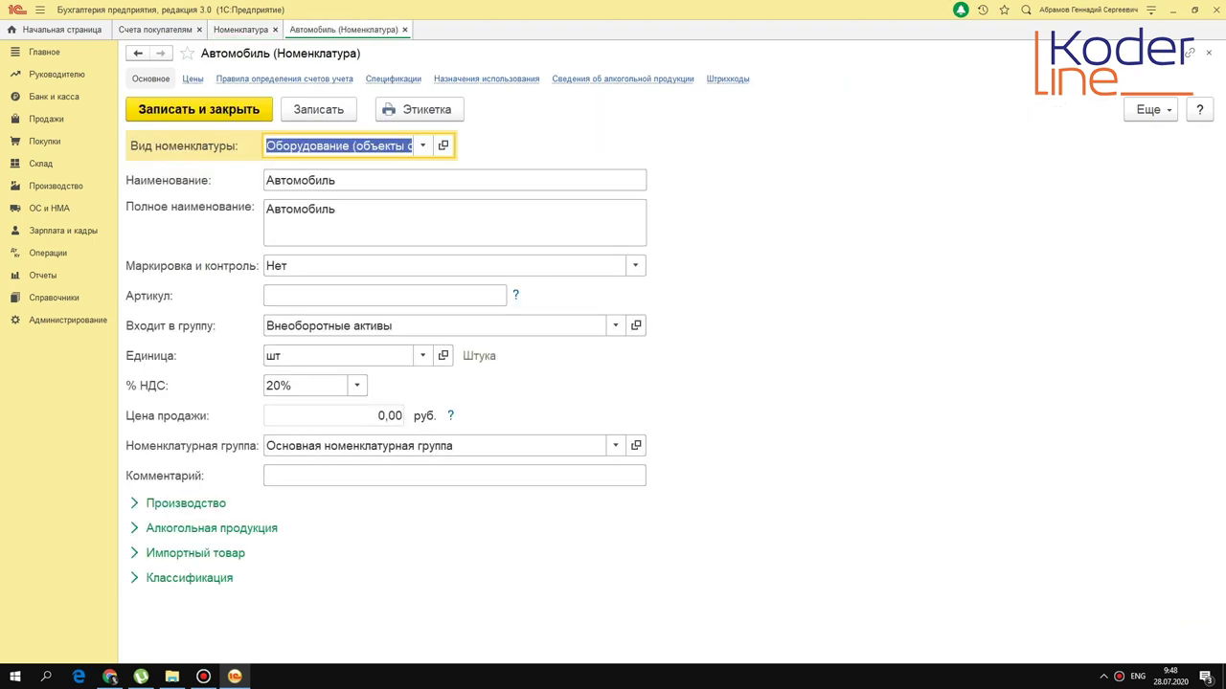
click(404, 29)
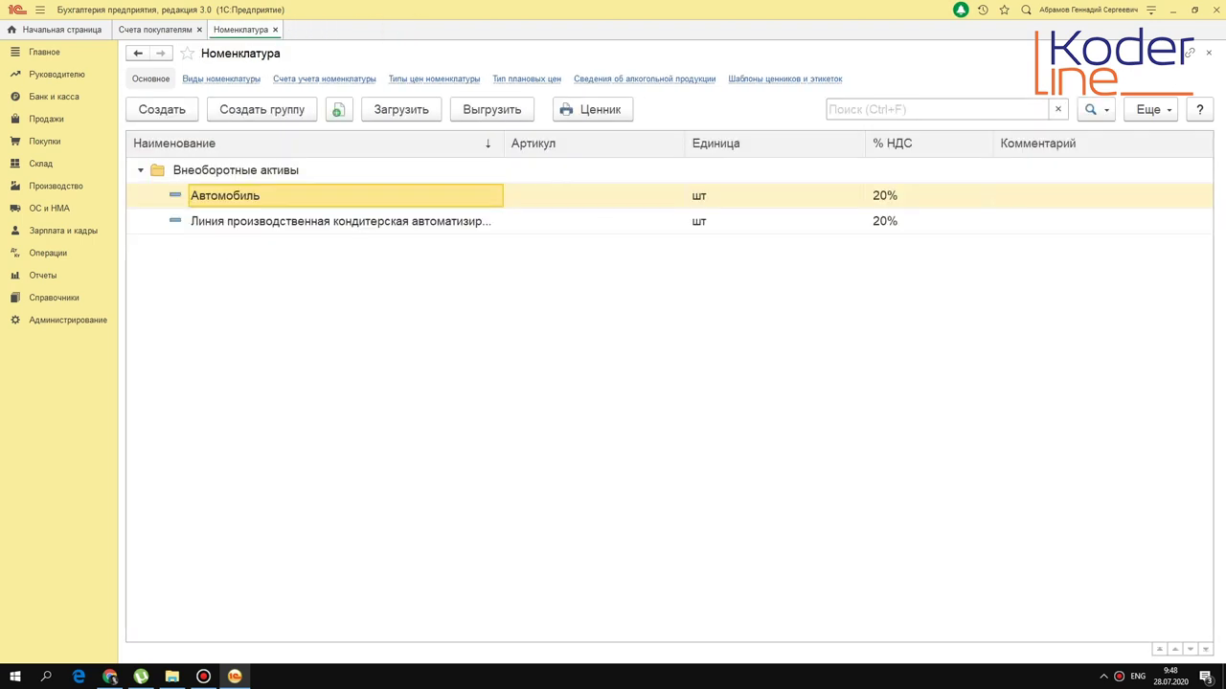
- Set the Номенклатура window's current scale for all windows again
click(1150, 10)
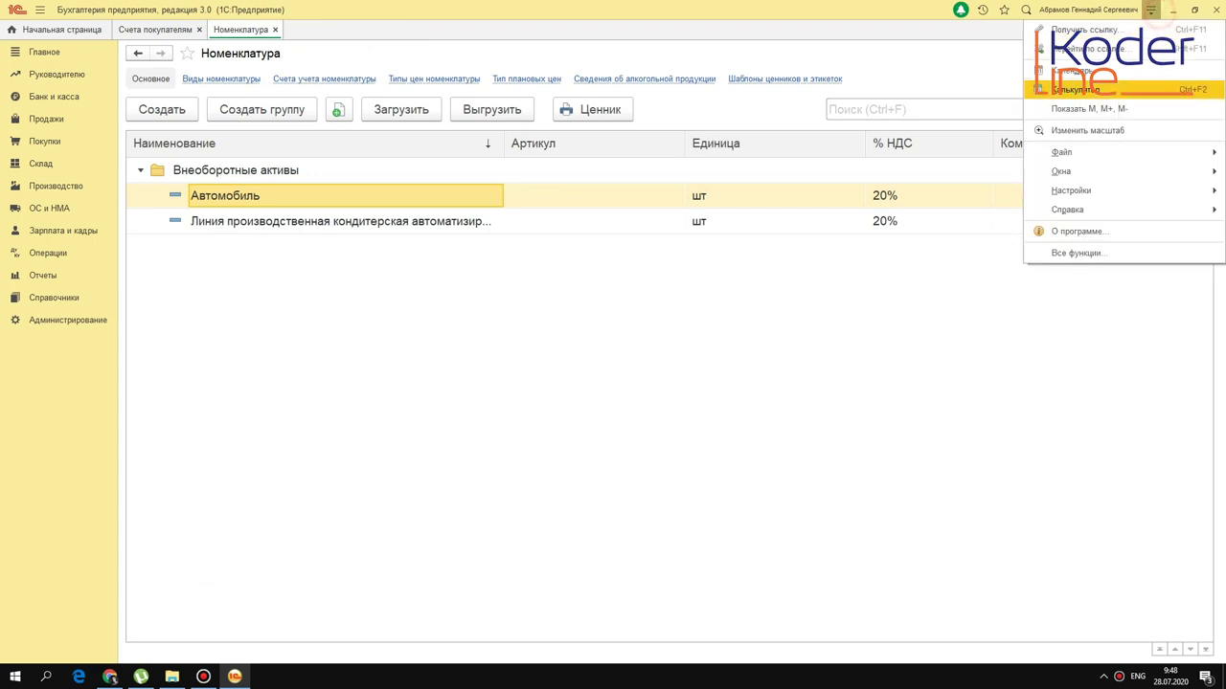
click(1140, 130)
click(1170, 111)
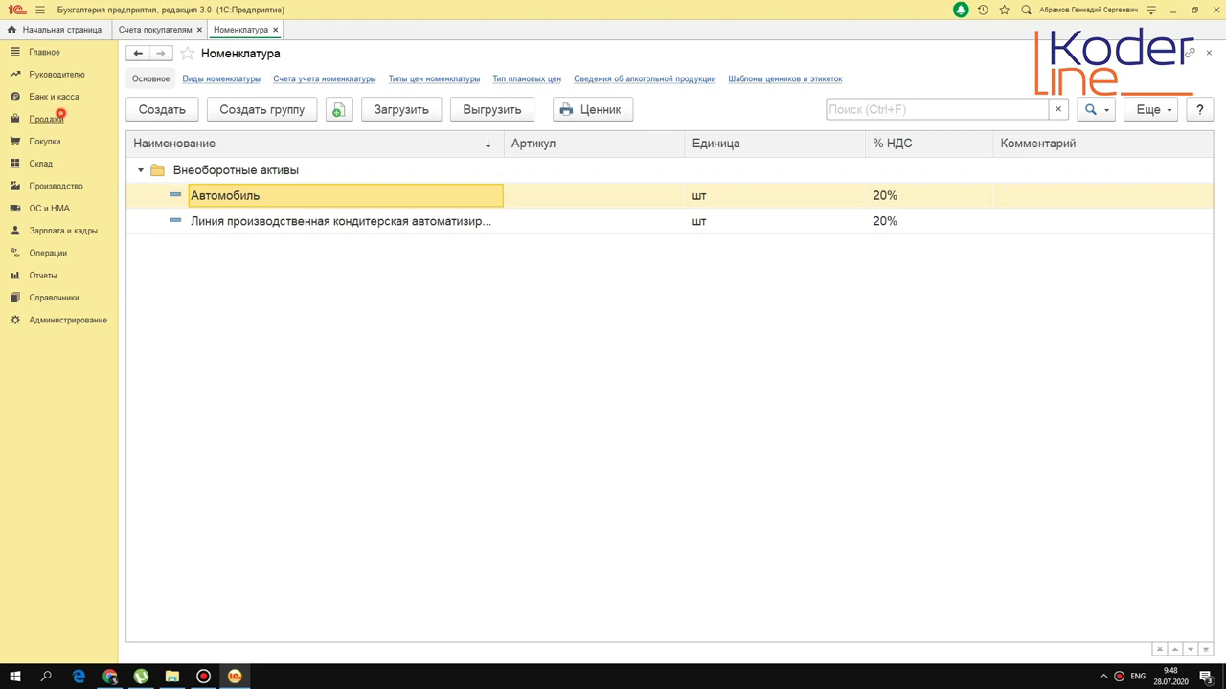
- Open the 17.12.2016 invoice for Единая дирекция закупок from the Счета покупателям list
click(59, 115)
click(187, 107)
click(454, 172)
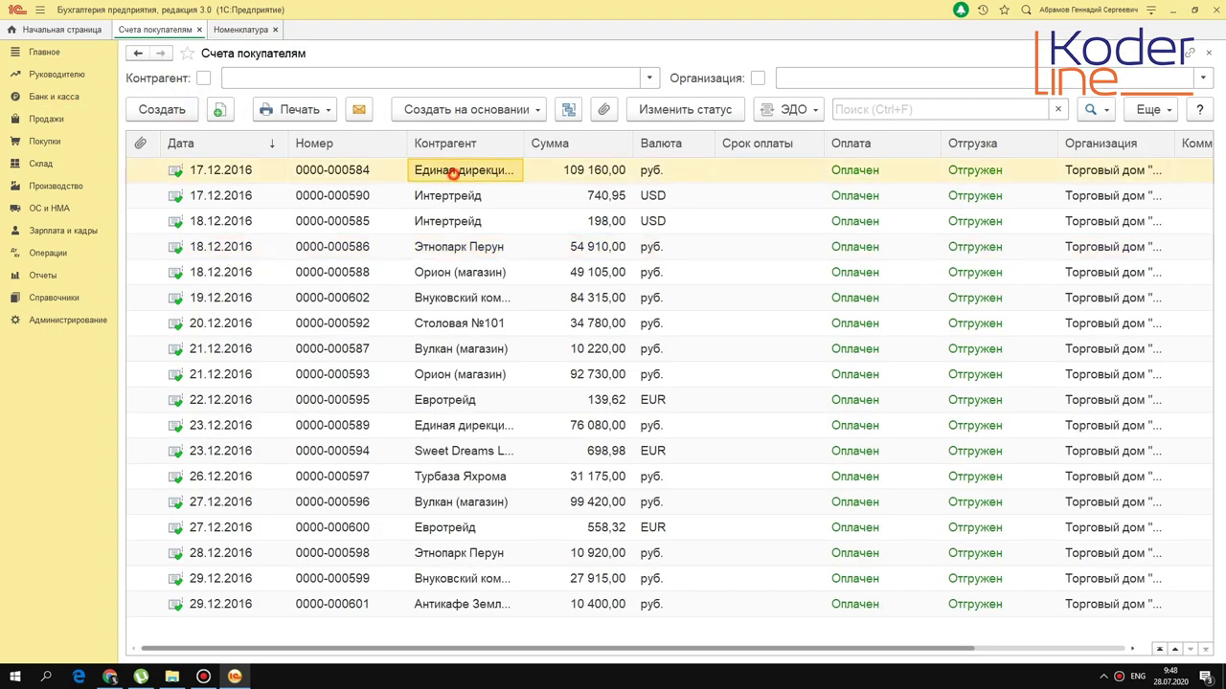
click(486, 203)
click(491, 180)
key(Return)
- Generate the invoice's Счет на оплату print form, close the article column hint, and look over the form
click(521, 80)
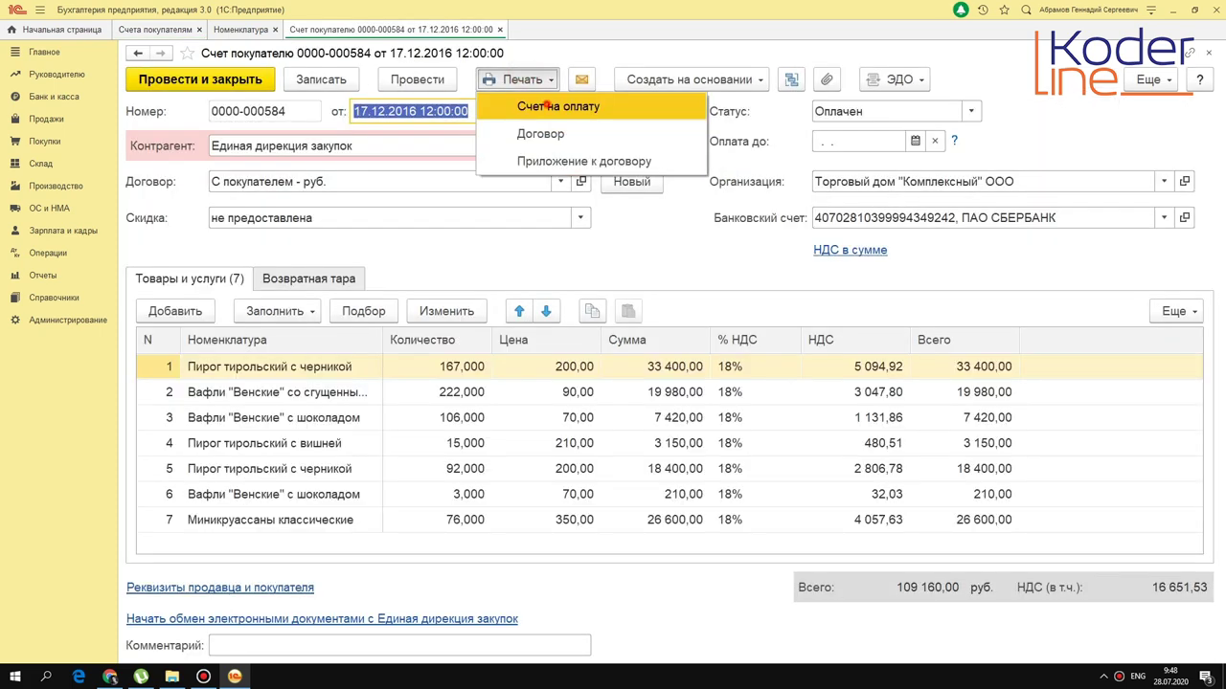
click(549, 107)
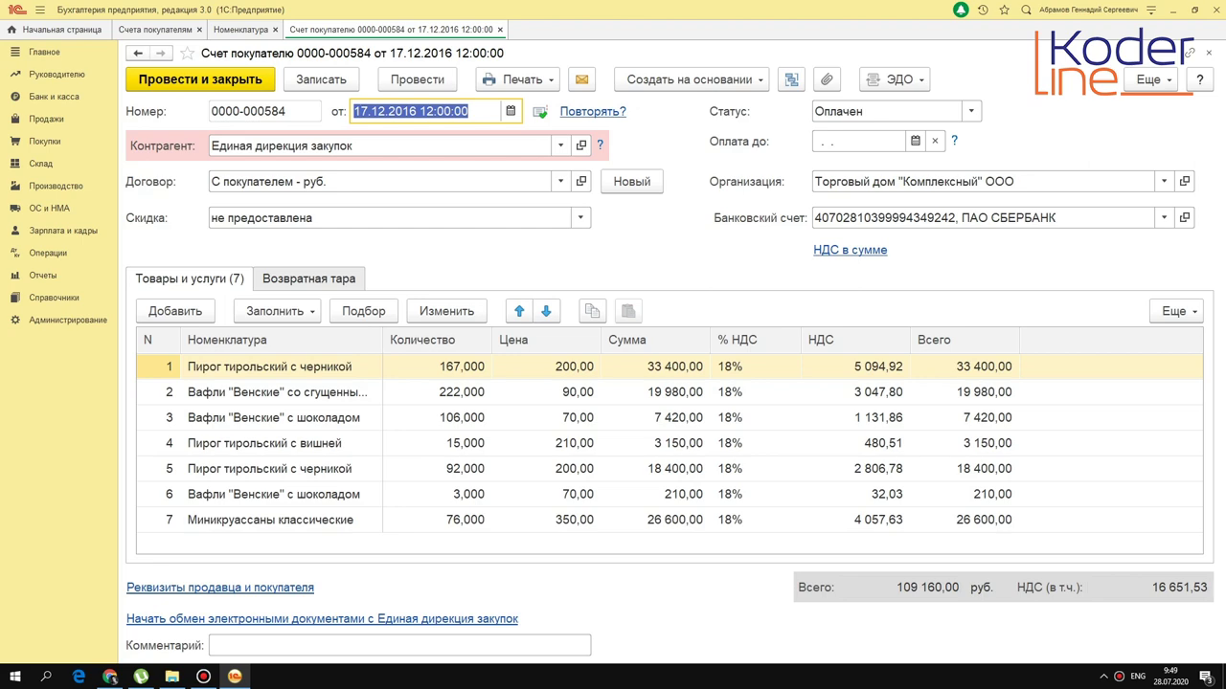
scroll(507, 431, down, 5)
scroll(507, 431, up, 3)
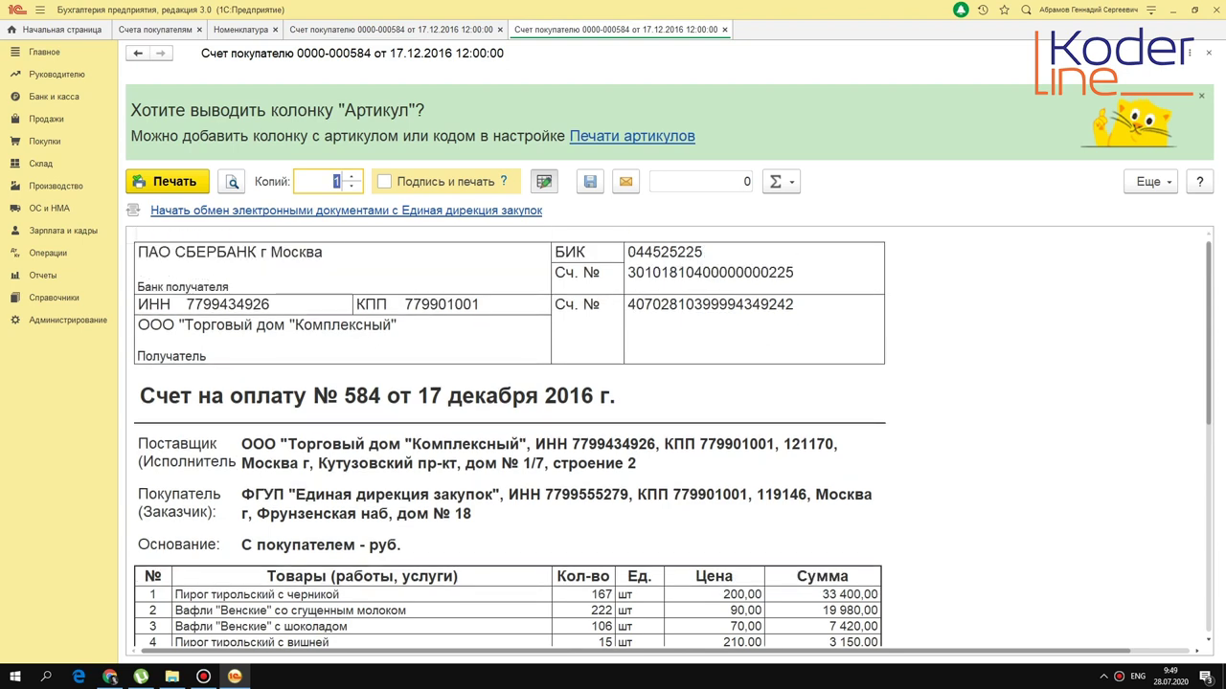
click(1201, 96)
scroll(507, 383, down, 3)
scroll(507, 383, up, 3)
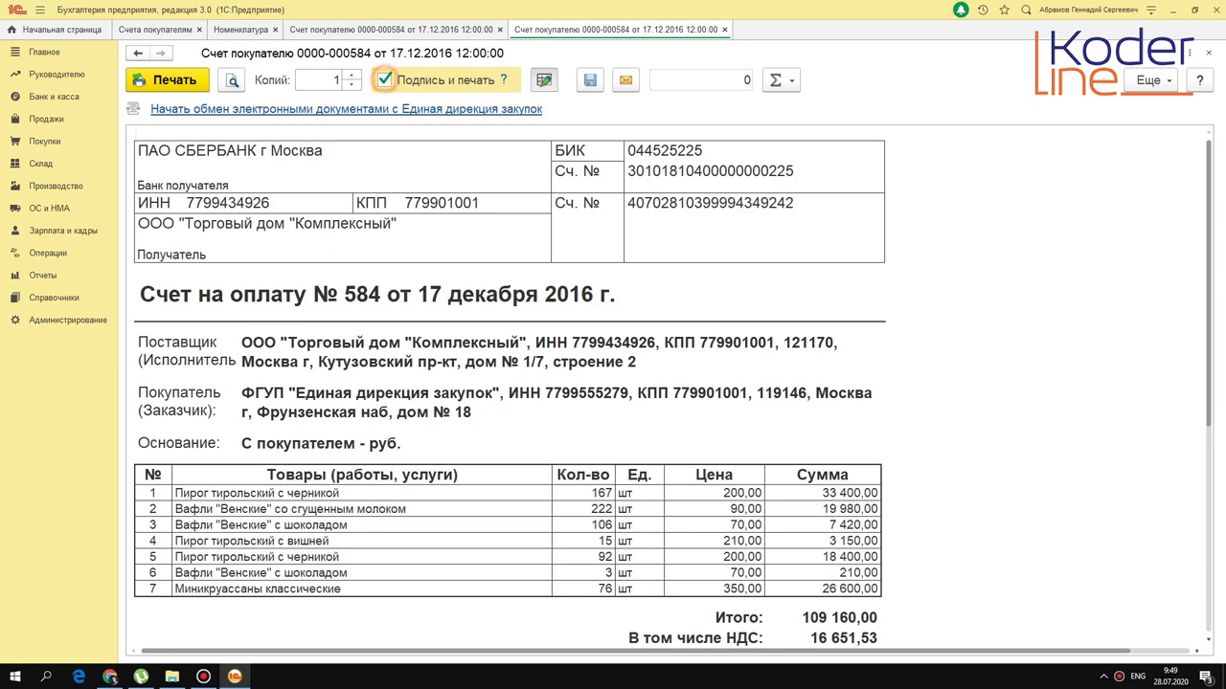
- Turn off Подпись и печать on the print form and dismiss the restart reminder for today
click(385, 79)
click(862, 394)
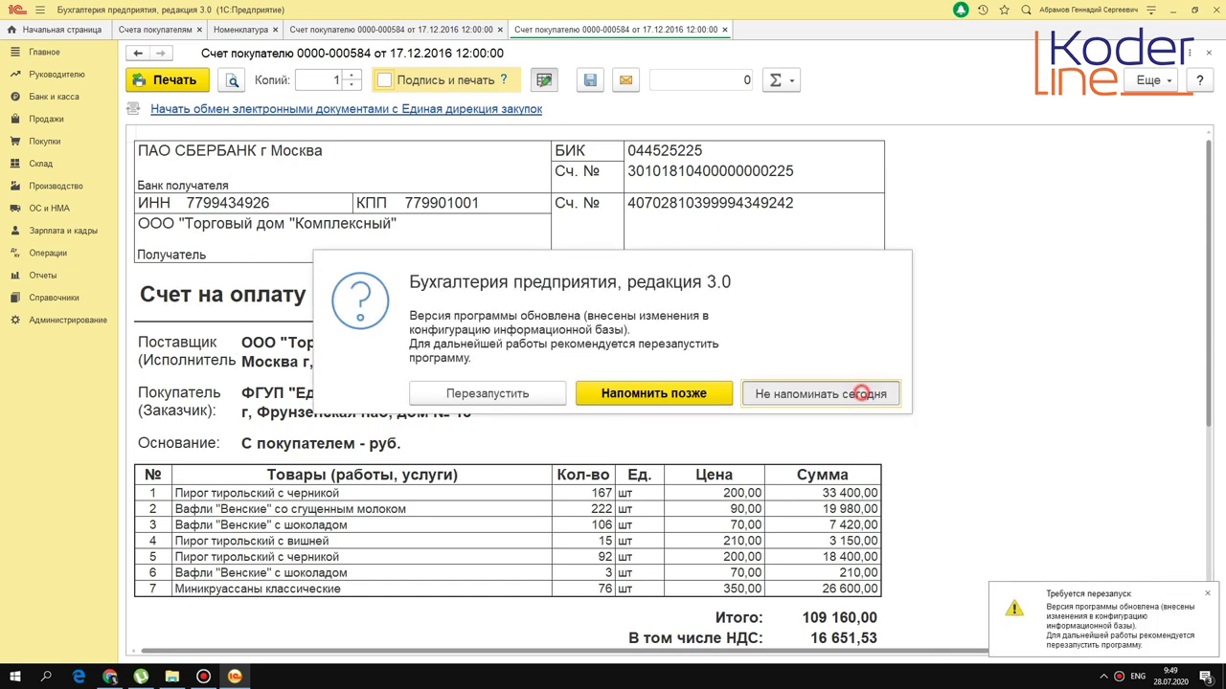
click(44, 52)
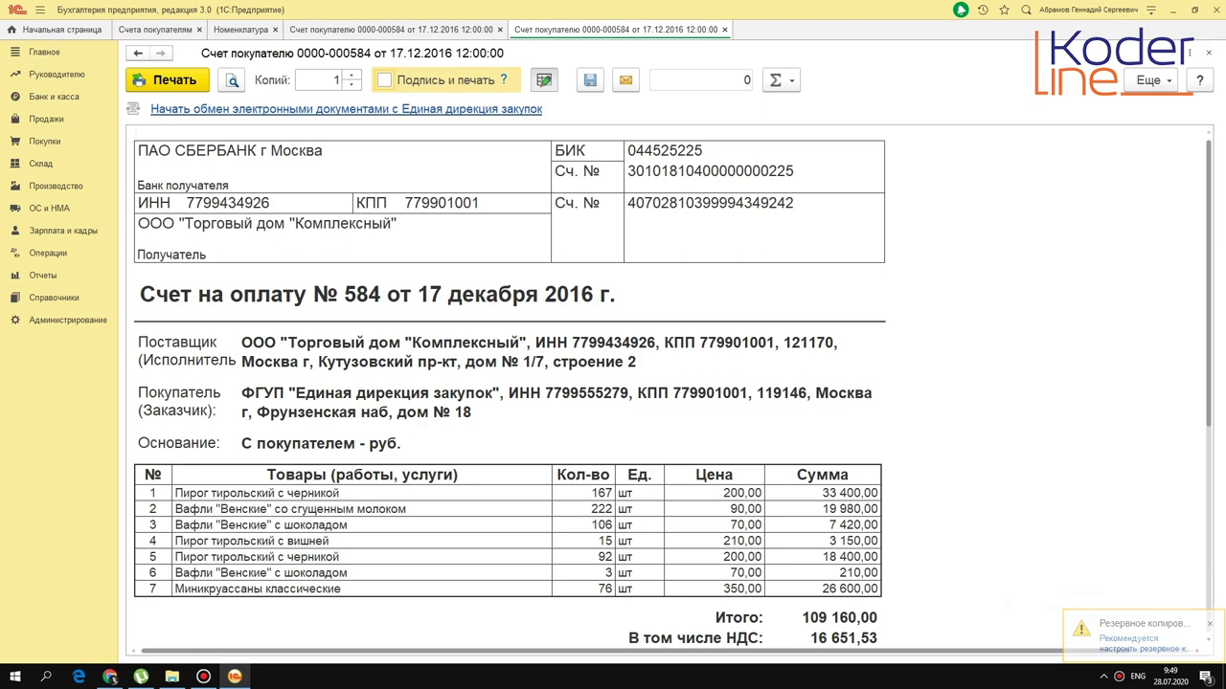
- Reduce the print form's display scale to the standard size and apply it to all windows
click(1150, 9)
click(1101, 132)
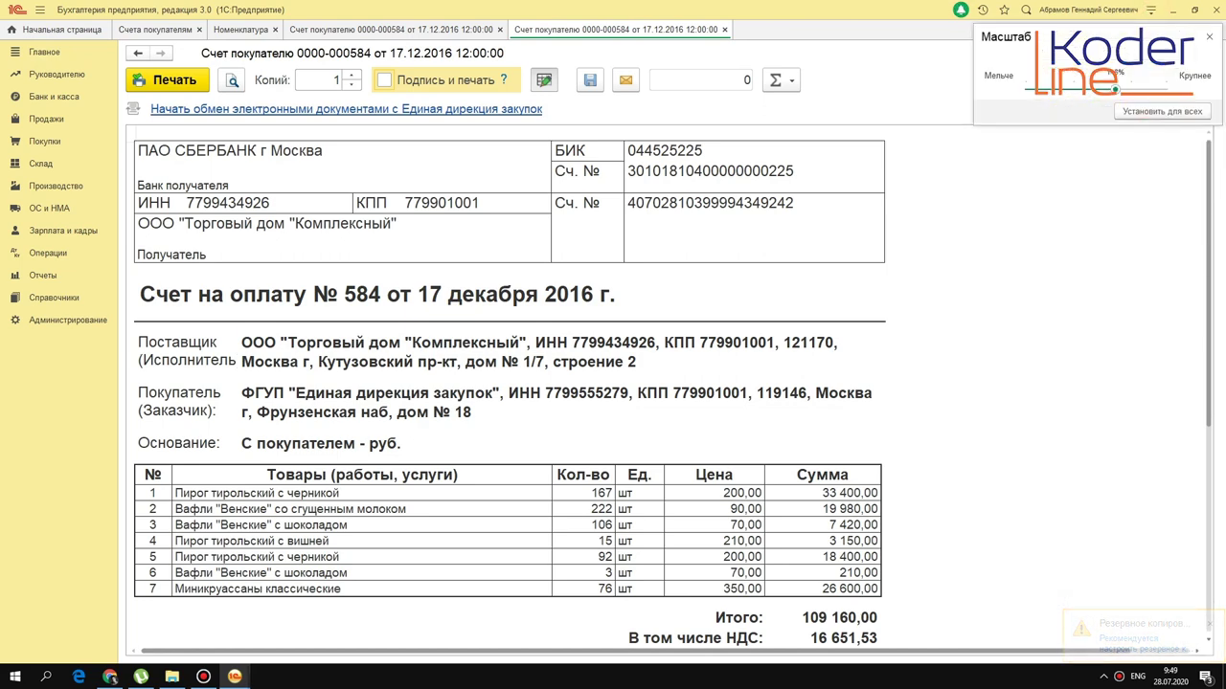
click(1096, 88)
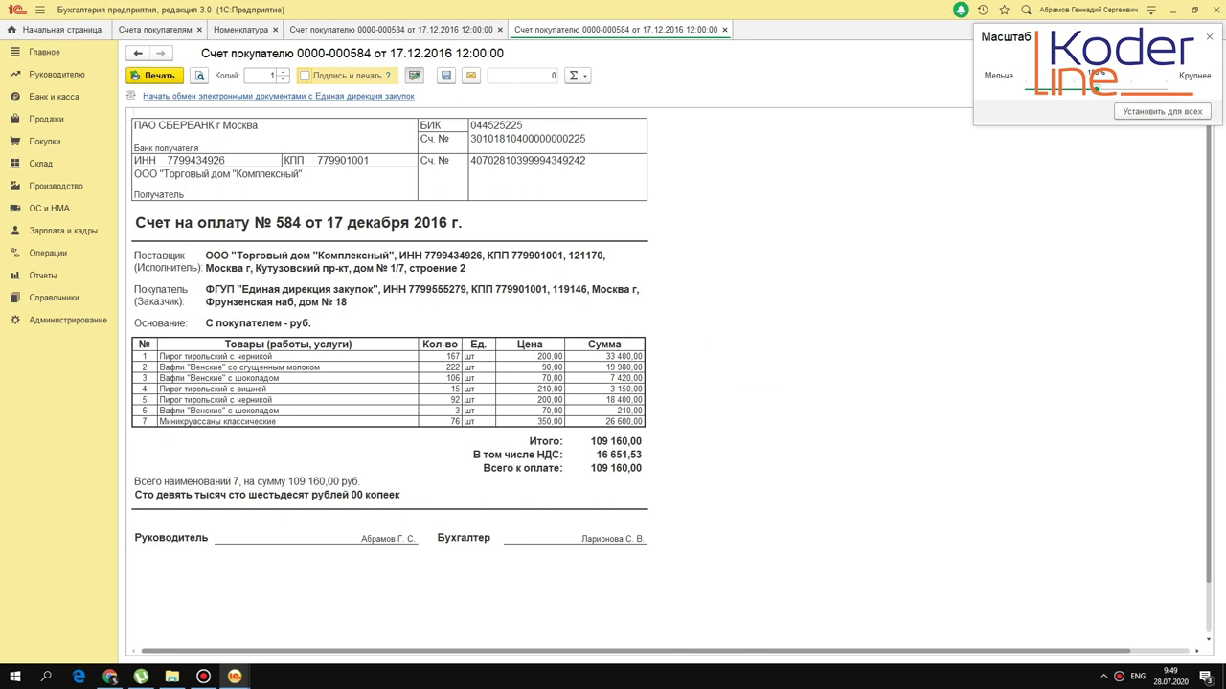
click(1162, 111)
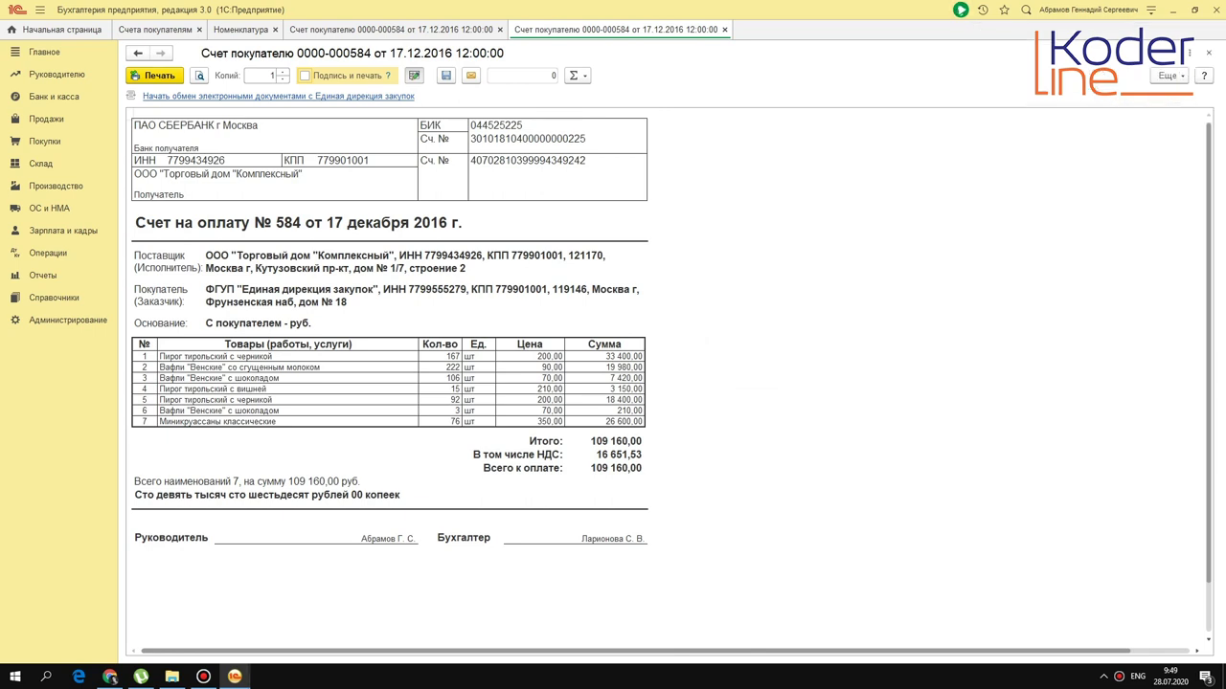
- Close the print form, the invoice document and the Номенклатура catalog
click(725, 30)
click(500, 29)
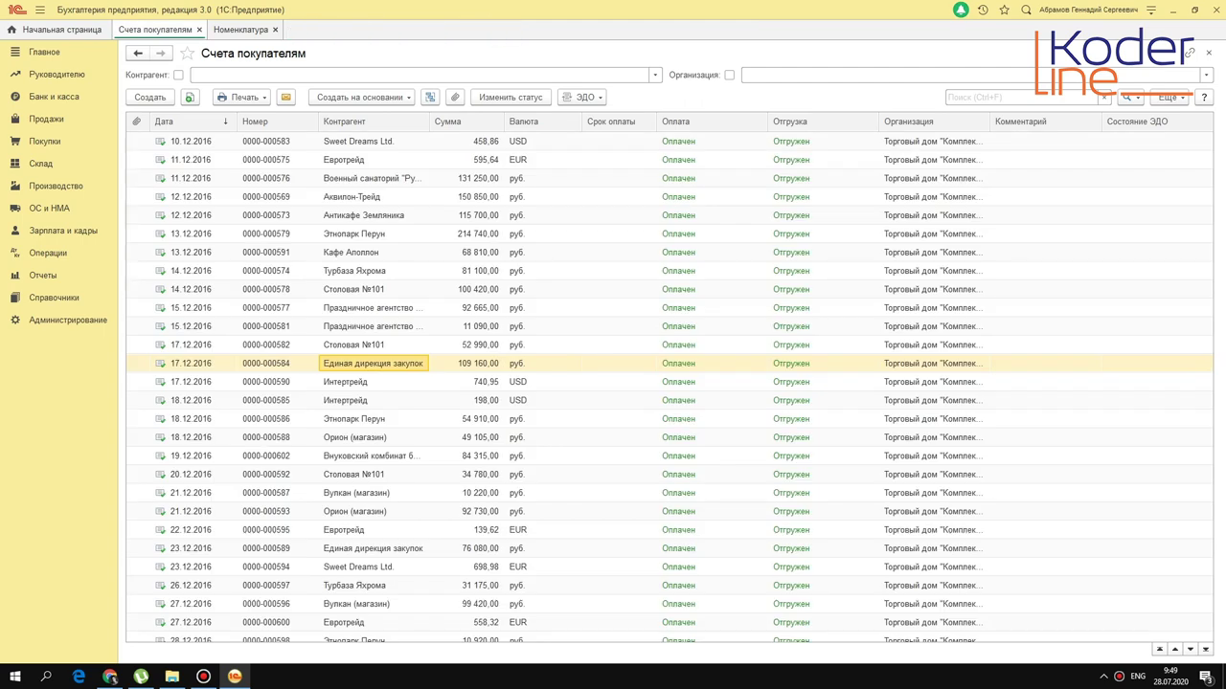
click(274, 29)
- Set the display scale of the Счета покупателям list to 200% and apply it to all windows
click(1150, 9)
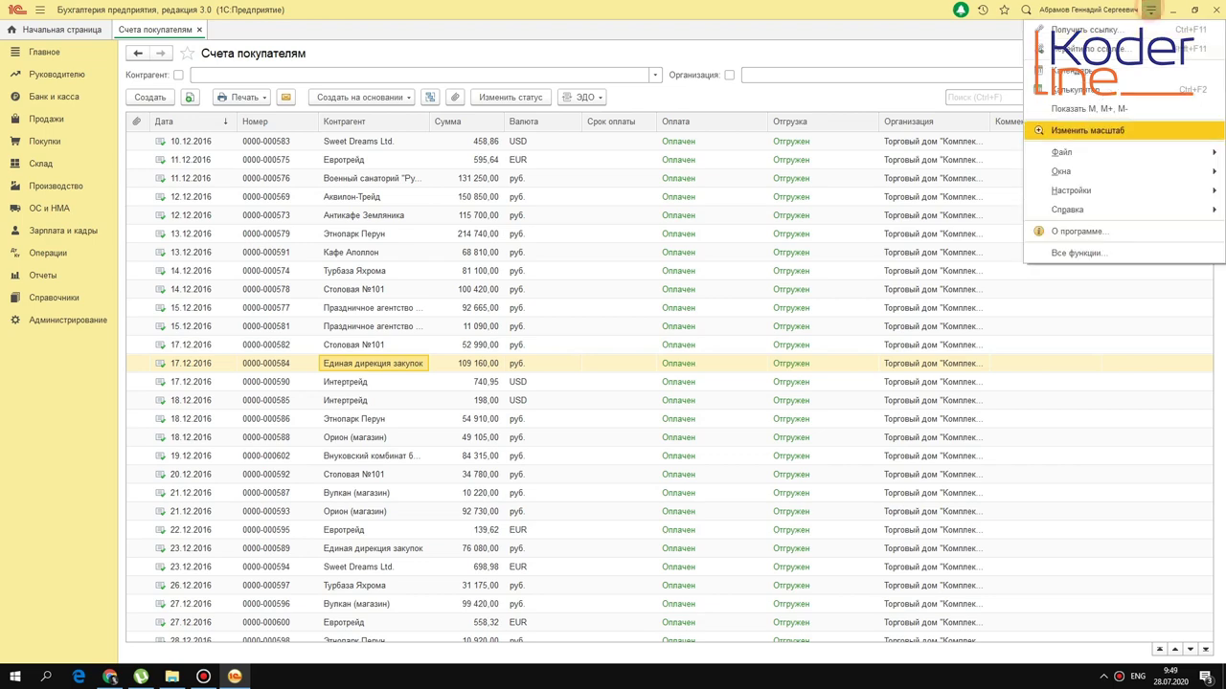
click(1101, 122)
drag(1096, 87, 1131, 88)
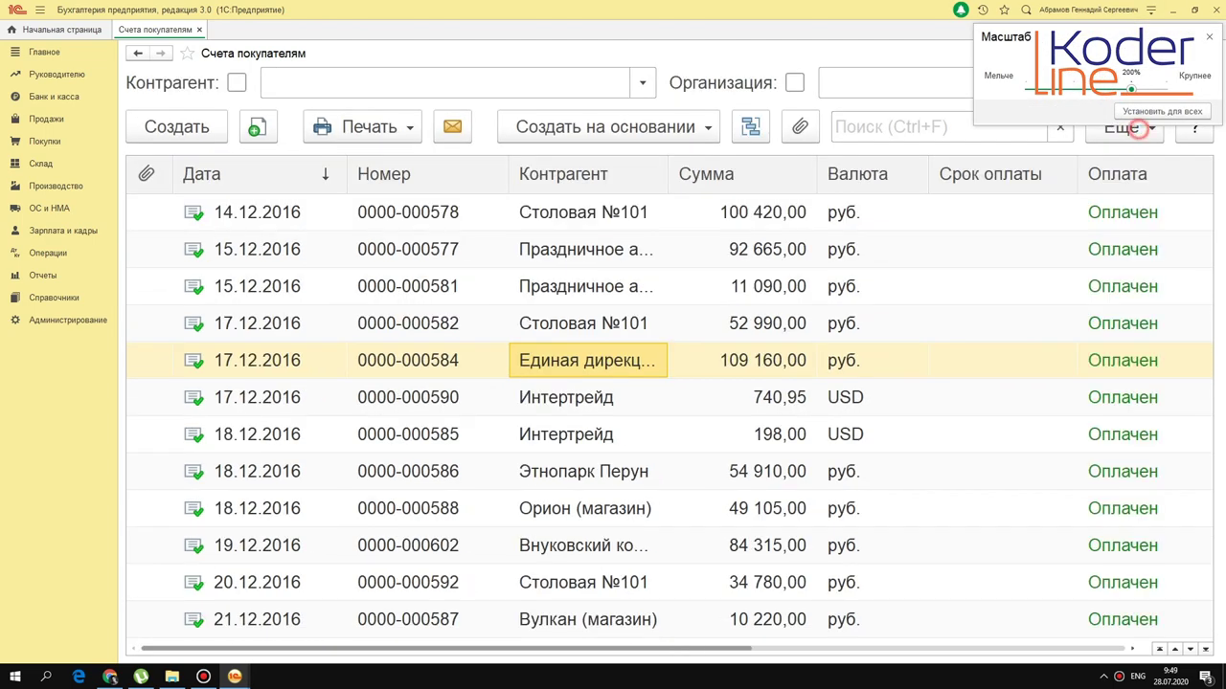
click(1161, 111)
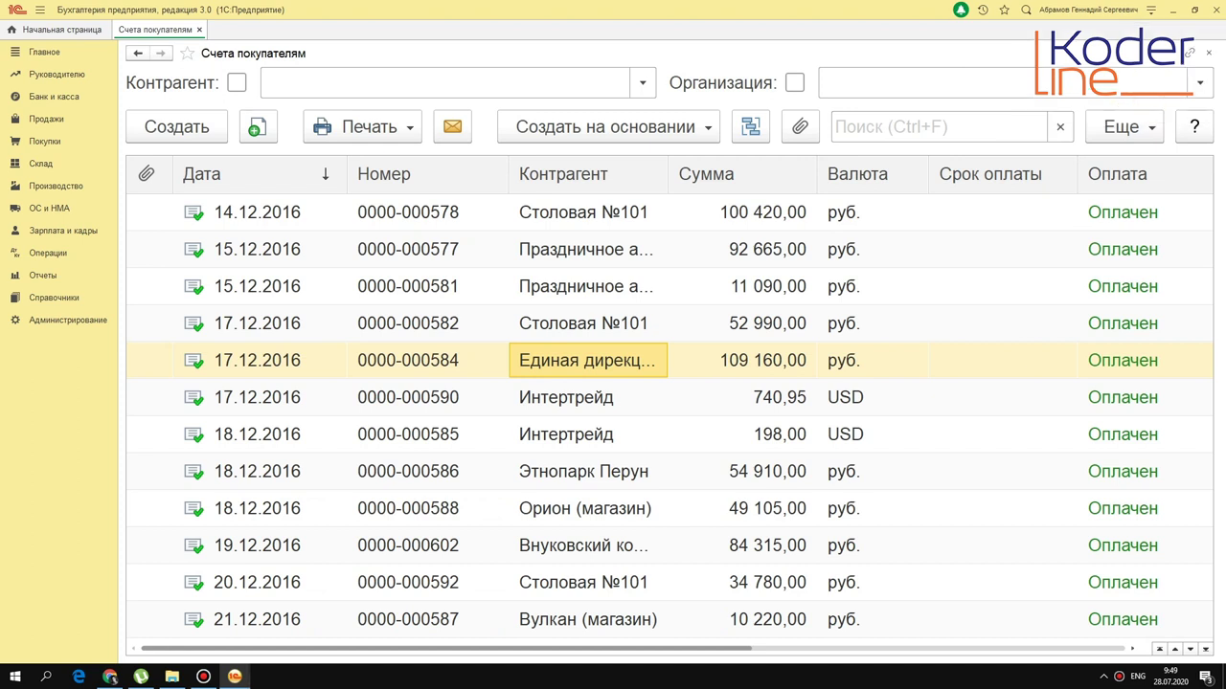